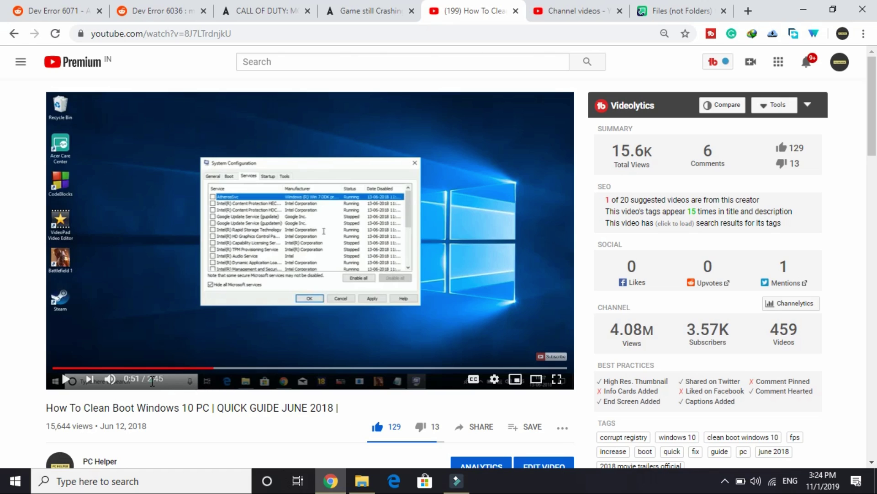
Look over the clean boot video's views, date and likes, then switch to the Imgur 'Files (not Folders) to Delete' tab
left_click_drag(152, 382, 123, 380)
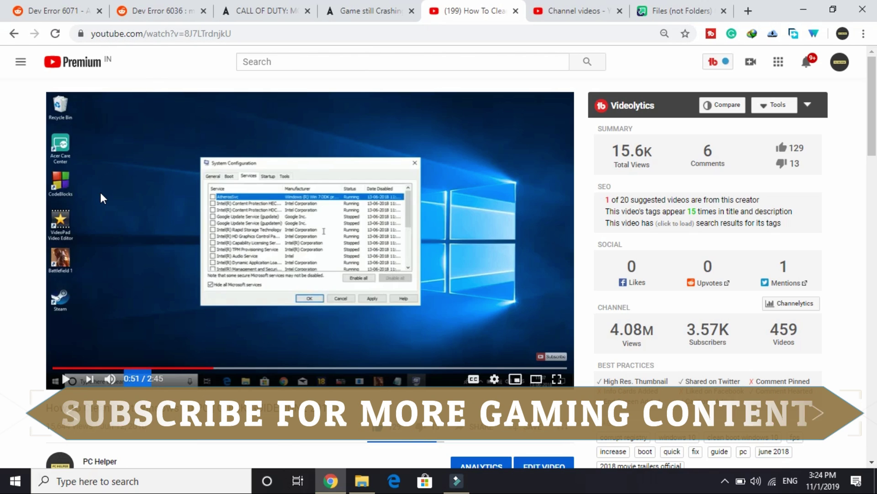
scroll(101, 194, "down", 2)
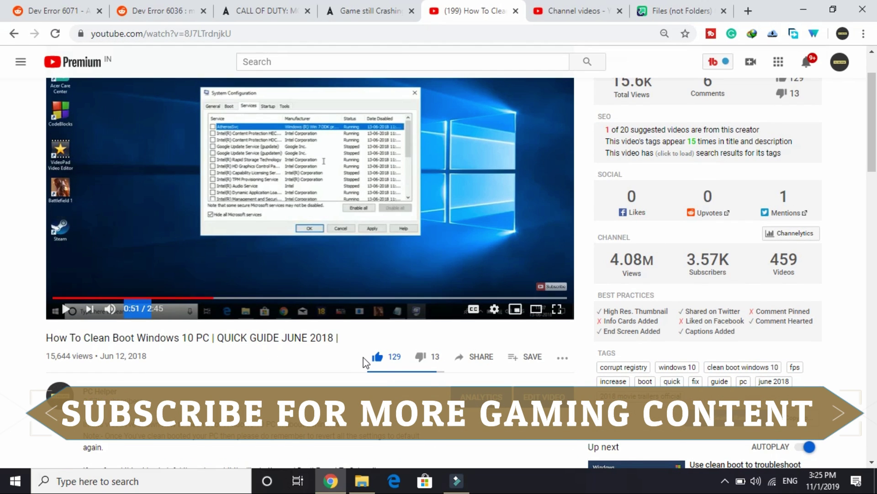
left_click_drag(375, 339, 446, 358)
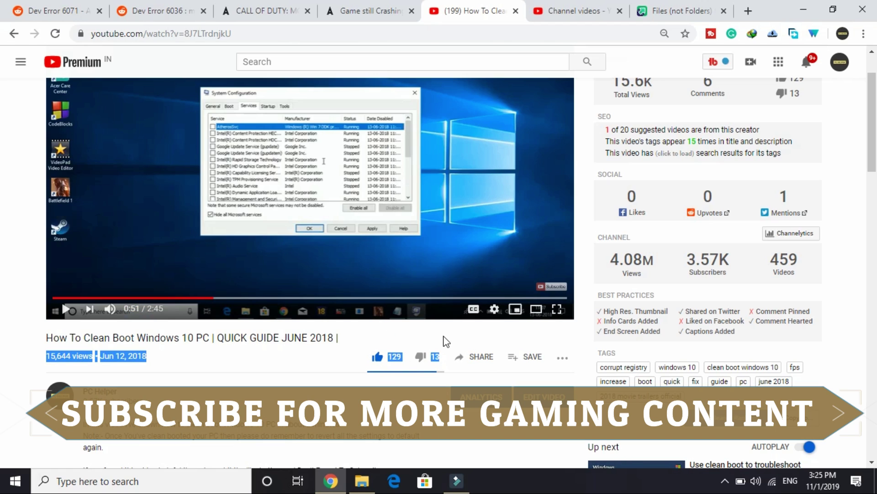
left_click(444, 335)
scroll(446, 339, "up", 2)
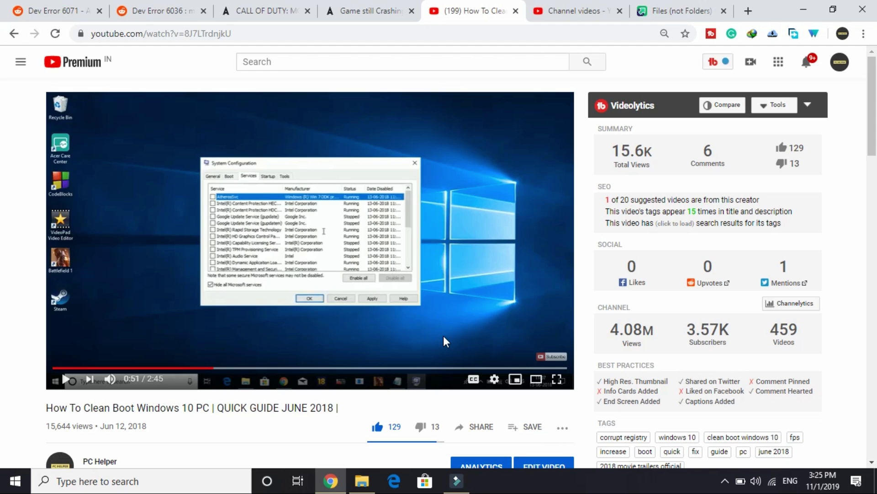
key("ctrl+Tab")
key("ctrl+Tab")
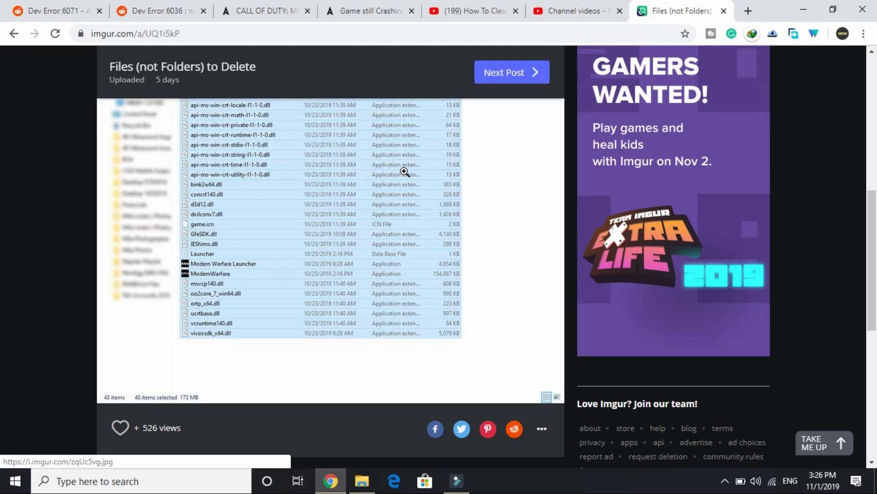
scroll(404, 171, "up", 10)
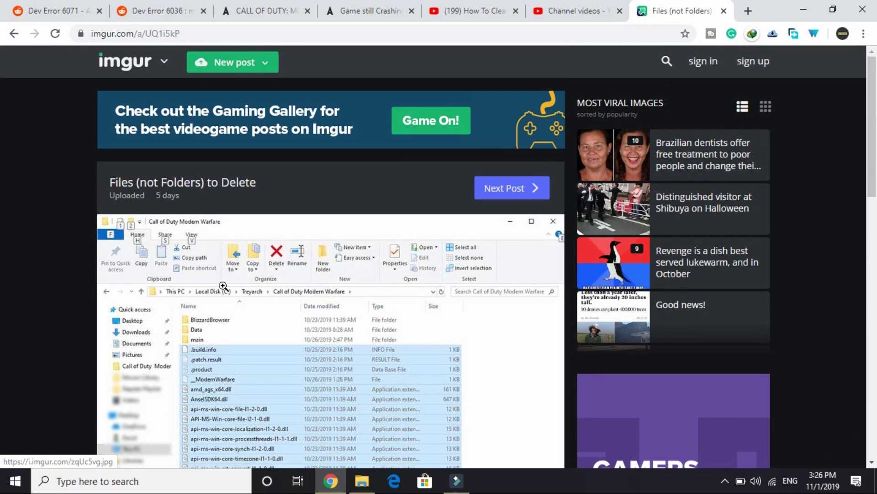
left_click(169, 9)
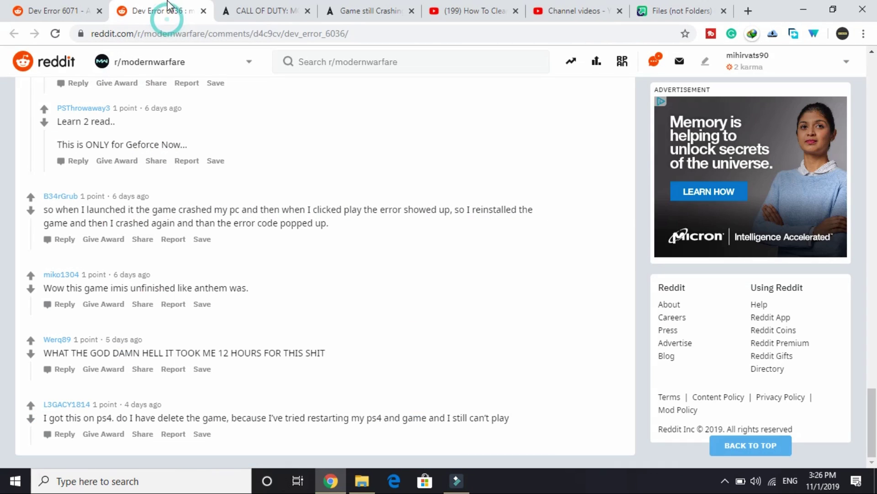
scroll(163, 166, "up", 4)
left_click(55, 10)
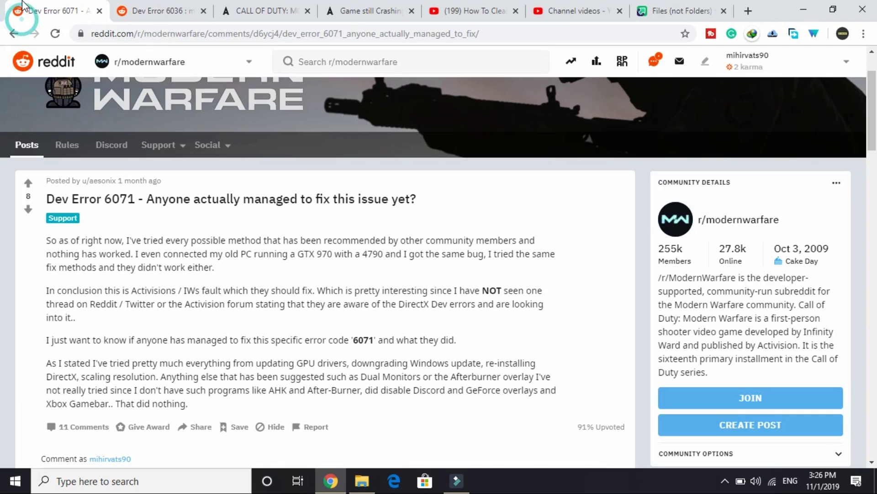
scroll(344, 349, "down", 3)
left_click(265, 10)
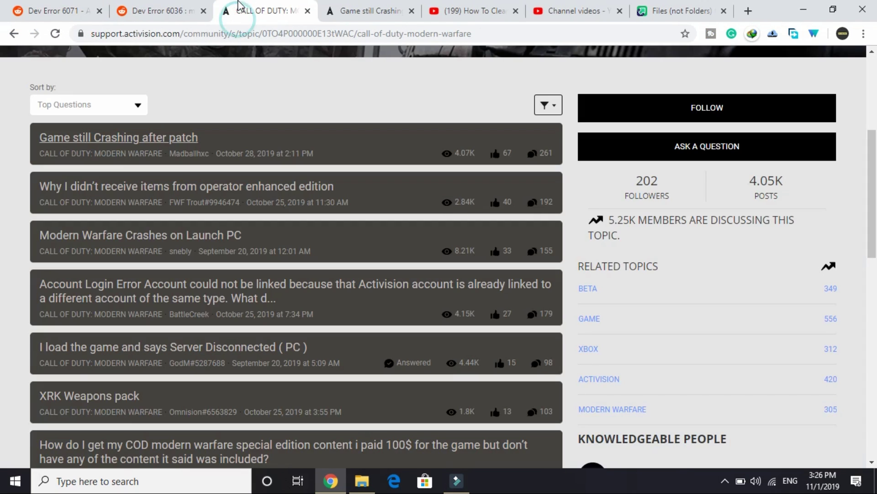
scroll(195, 336, "down", 15)
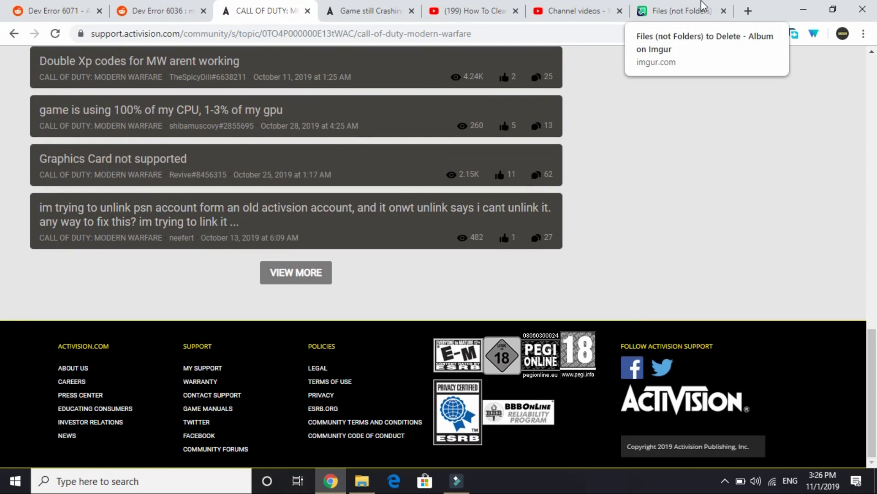
left_click(702, 6)
scroll(348, 216, "down", 6)
scroll(349, 215, "up", 3)
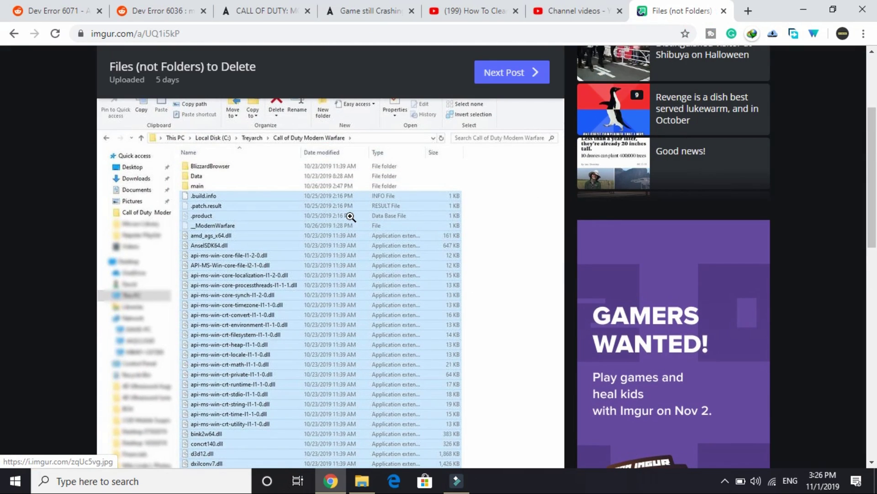
scroll(276, 262, "down", 3)
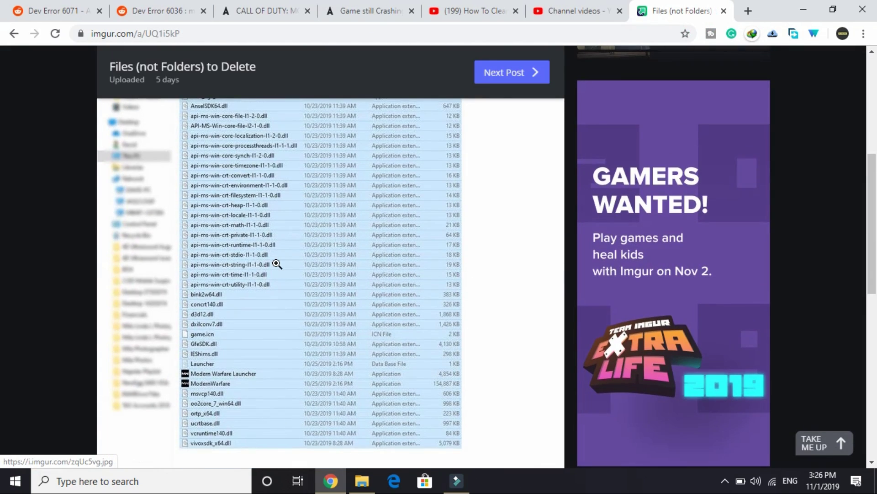
scroll(277, 264, "up", 3)
scroll(133, 336, "down", 3)
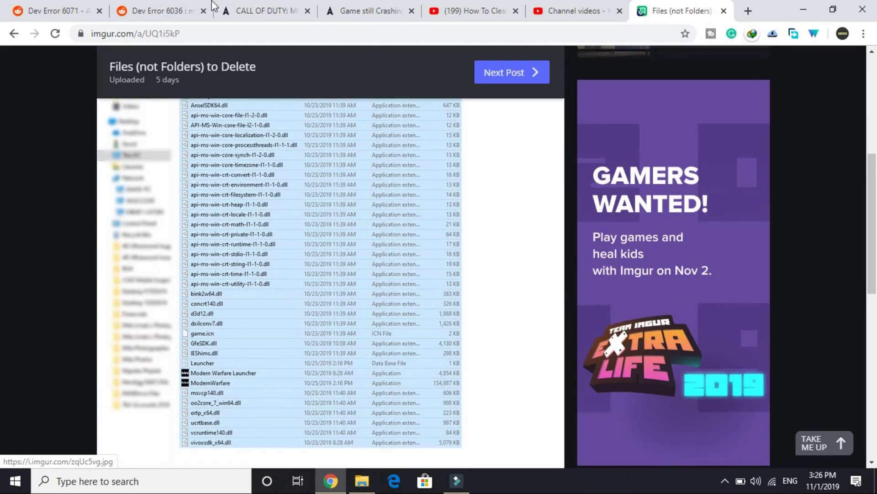
Scroll through the Imgur 'Files (not Folders) to Delete' post
left_click(179, 34)
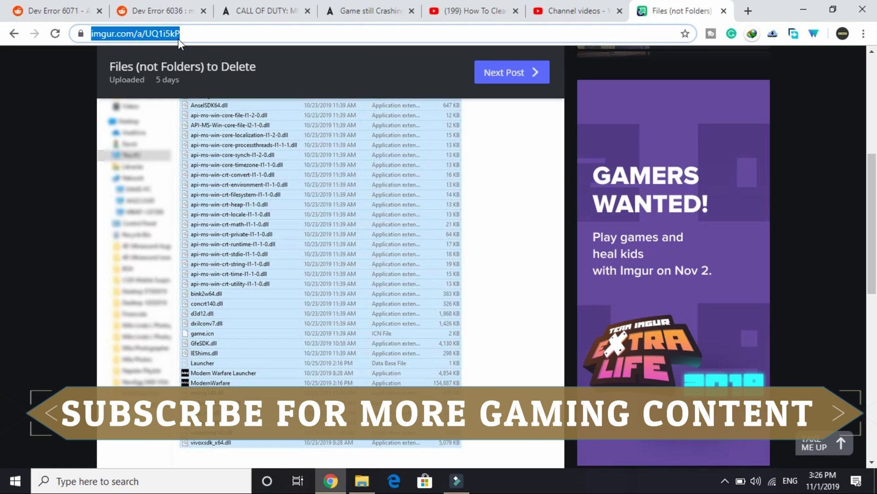
scroll(195, 160, "up", 5)
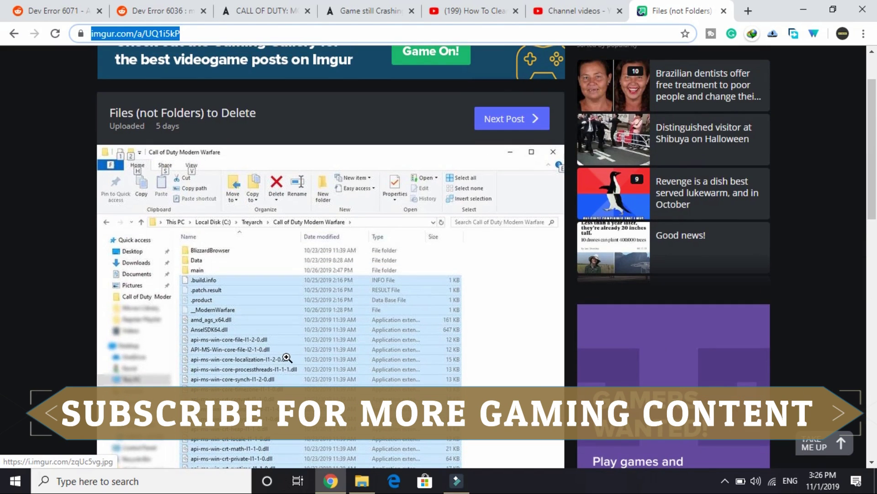
scroll(287, 357, "down", 3)
scroll(287, 357, "down", 3)
scroll(212, 201, "up", 5)
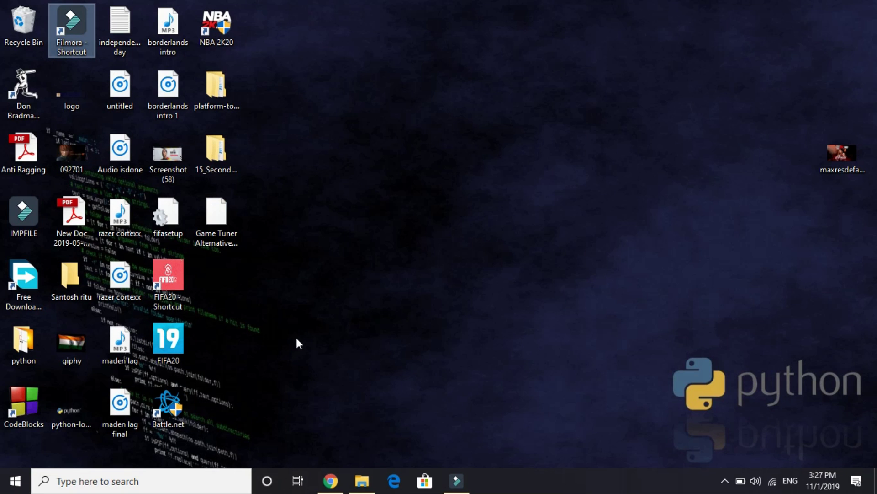
left_click(330, 481)
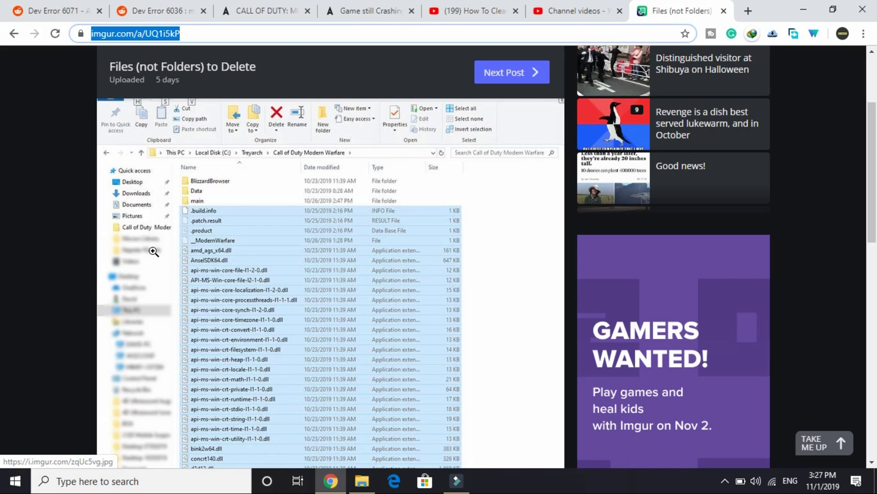
scroll(290, 391, "down", 2)
scroll(289, 390, "down", 5)
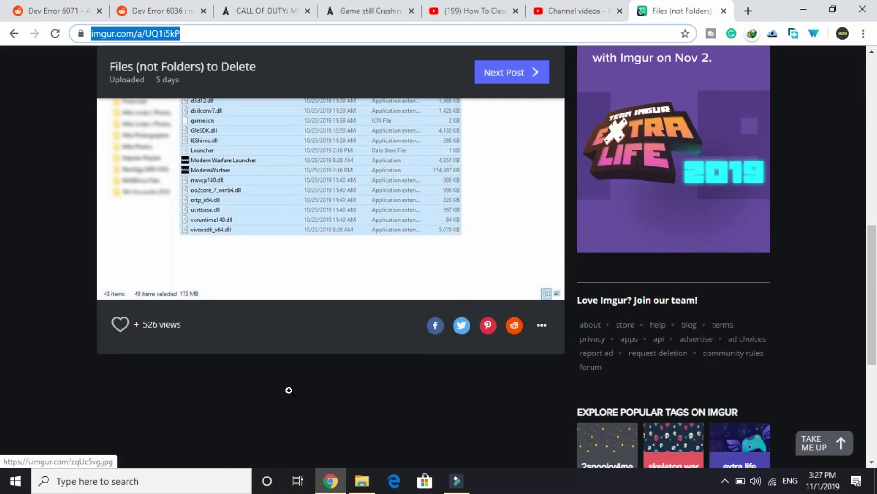
scroll(290, 390, "up", 4)
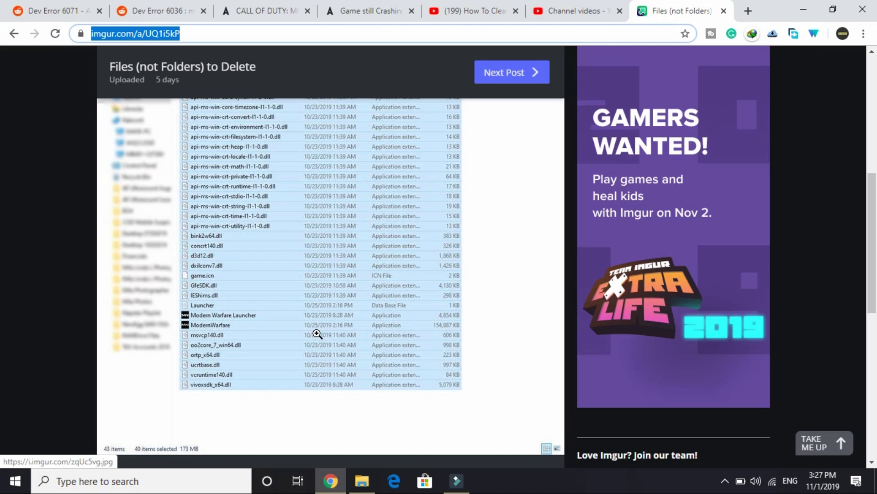
scroll(307, 197, "up", 5)
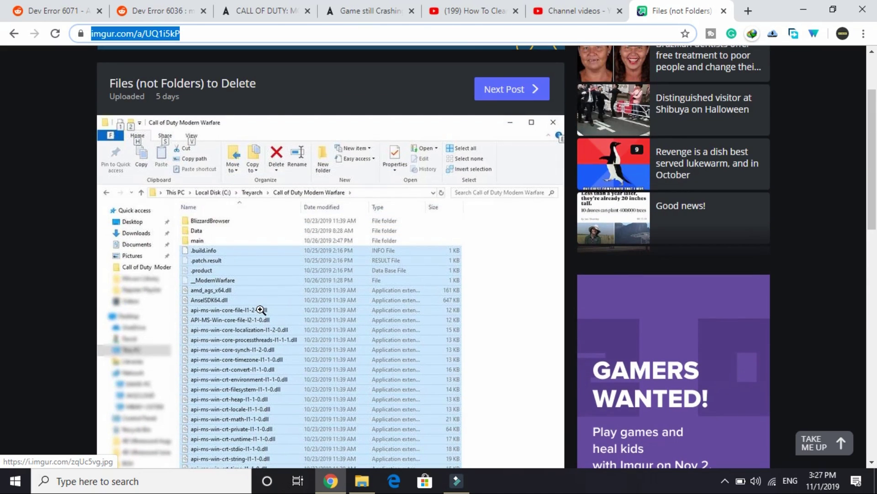
Enlarge the screenshot and scroll through the Call of Duty files selected for deletion
left_click(260, 310)
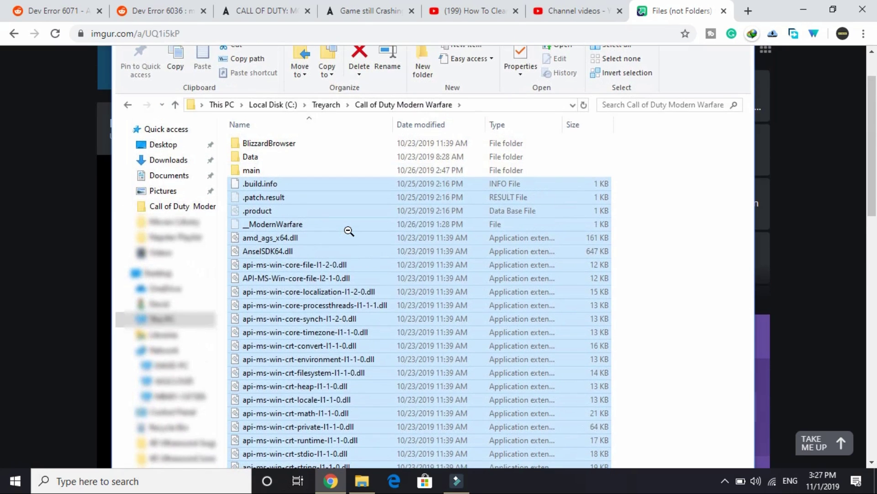
scroll(349, 231, "down", 3)
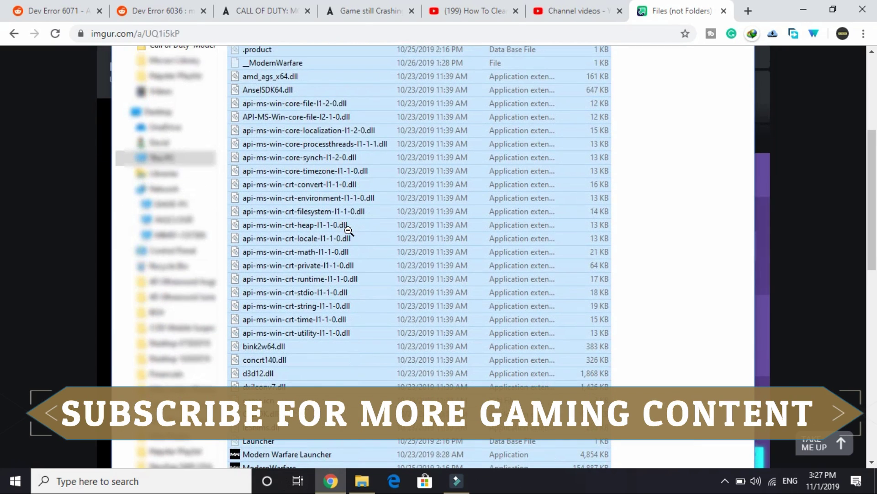
scroll(382, 168, "down", 4)
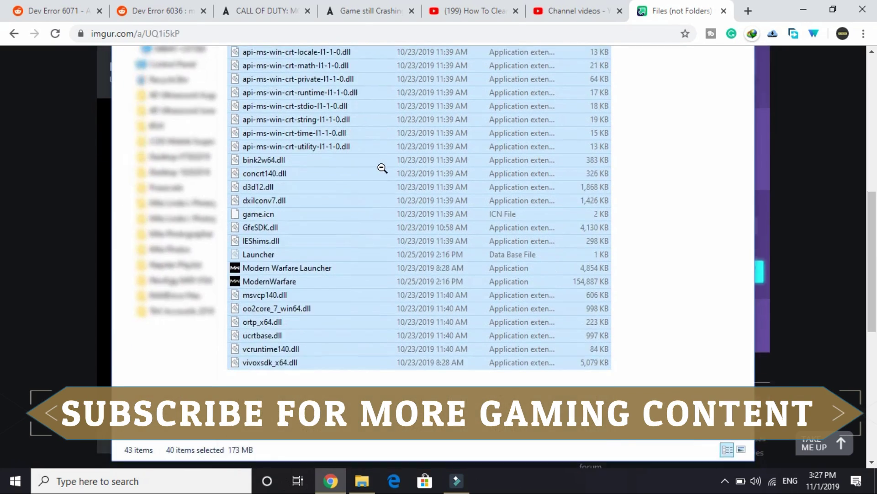
scroll(383, 168, "up", 7)
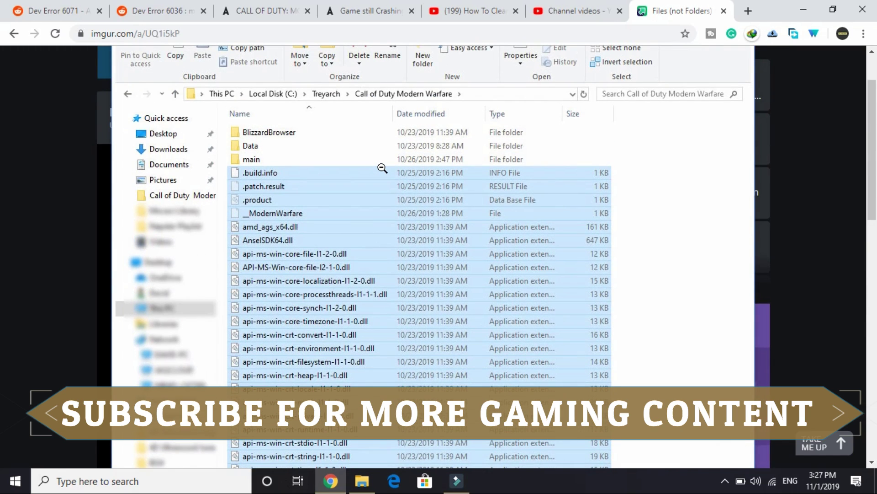
Launch Battle.net from the desktop, then bring up the This PC window from File Explorer's previews
key("super+d")
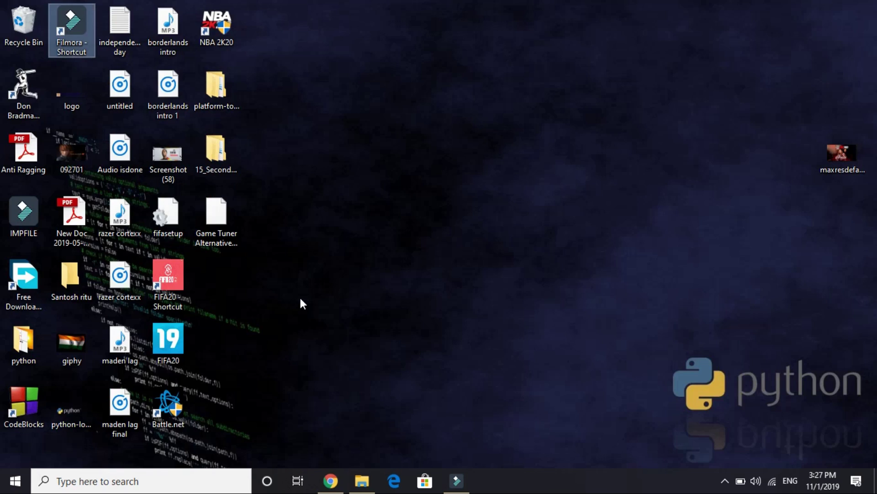
double_click(165, 411)
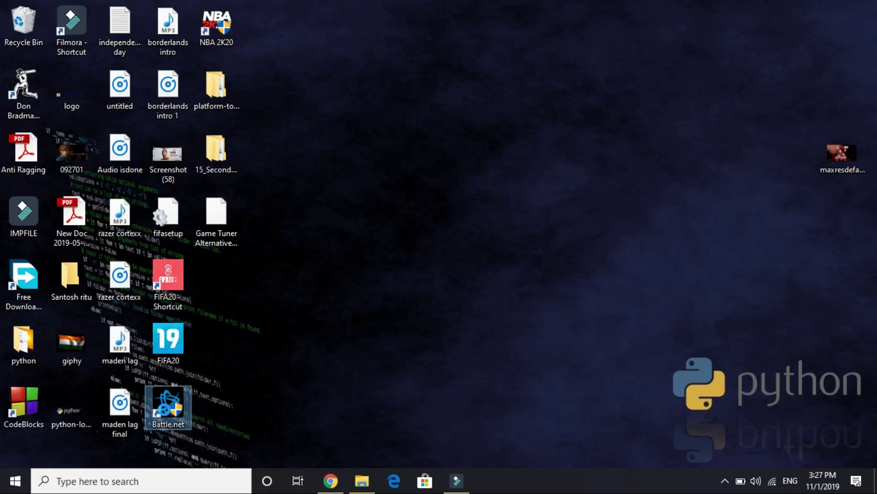
right_click(165, 409)
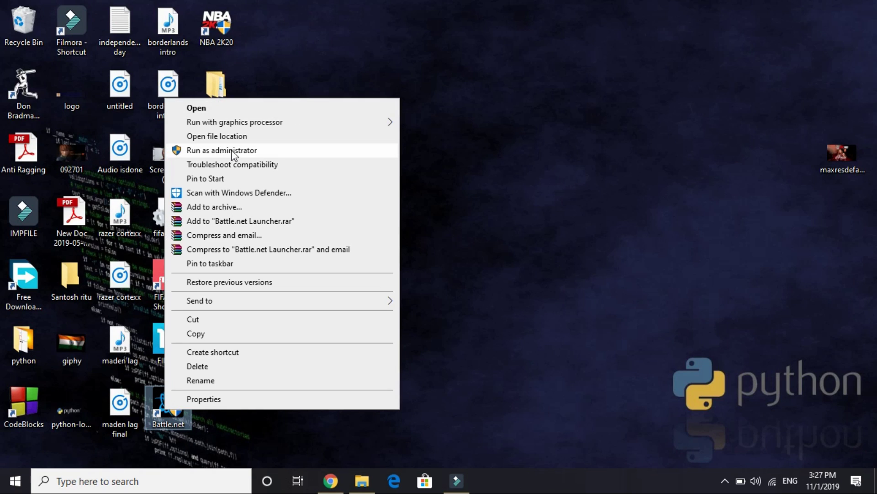
left_click(331, 481)
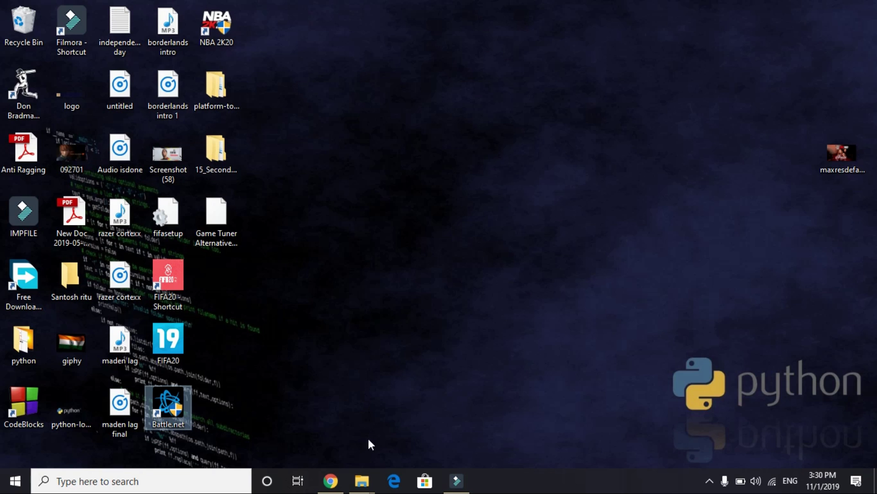
mouse_move(361, 480)
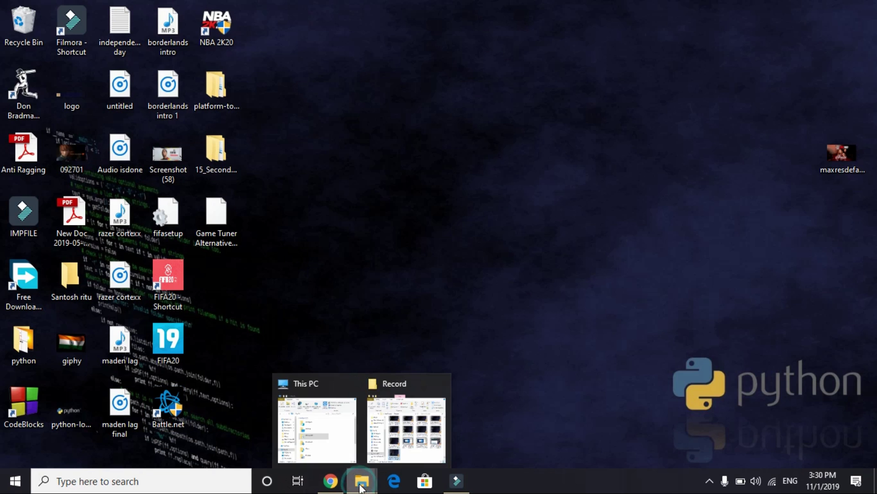
left_click(345, 432)
Permanently delete the players and players2 folders in Documents > Call Of Duty Modern Warfare
left_click(386, 274)
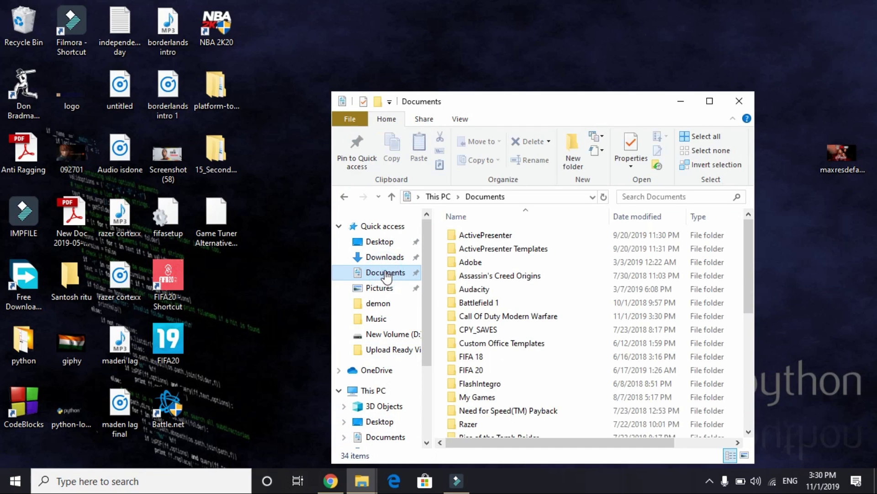
double_click(467, 315)
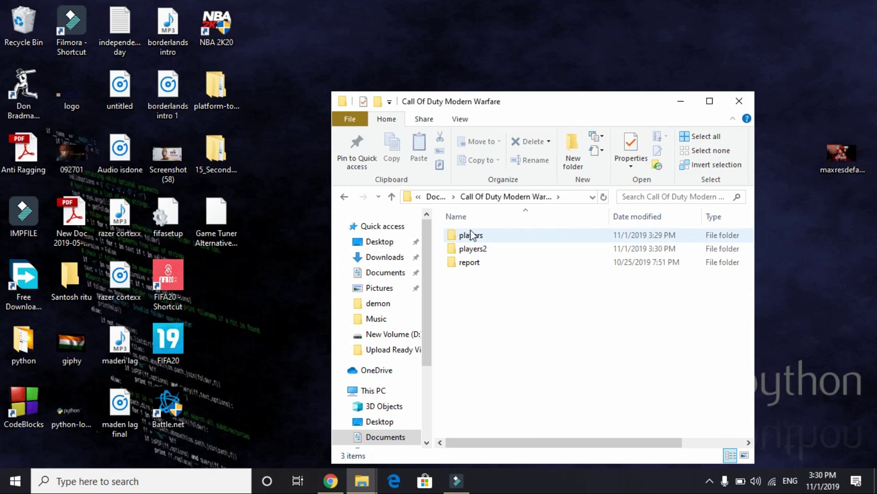
left_click(481, 249)
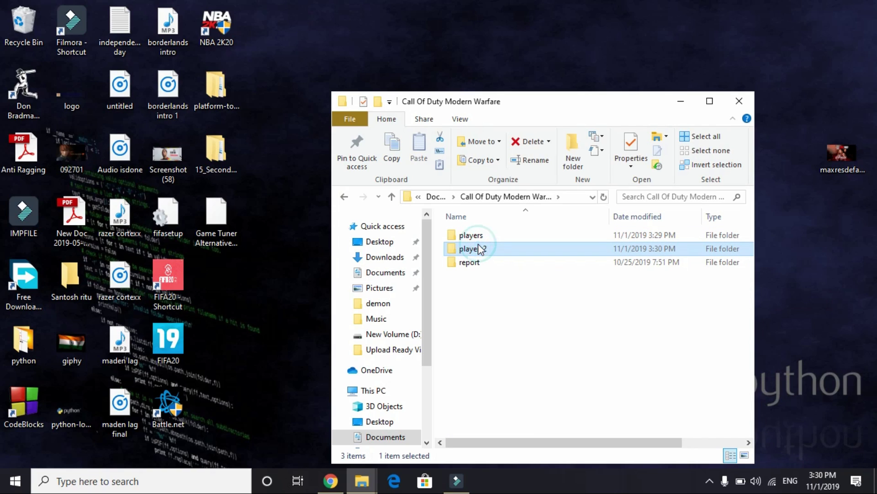
left_click(489, 277)
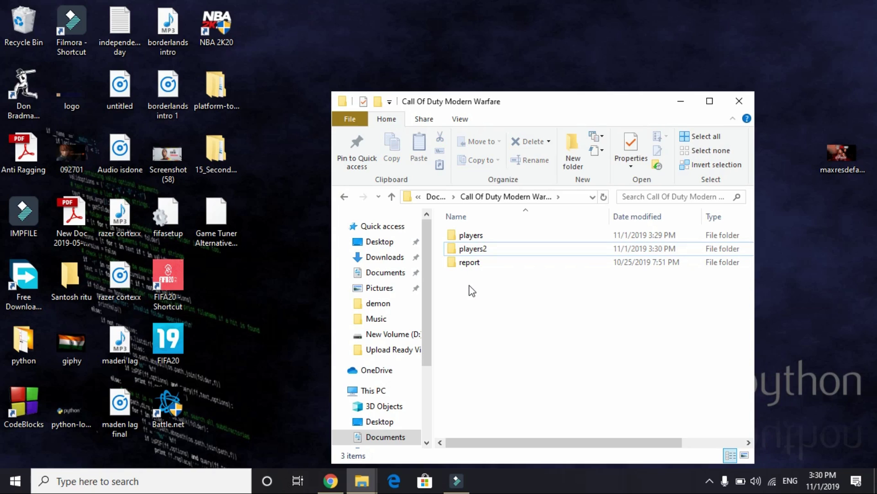
left_click_drag(443, 232, 497, 254)
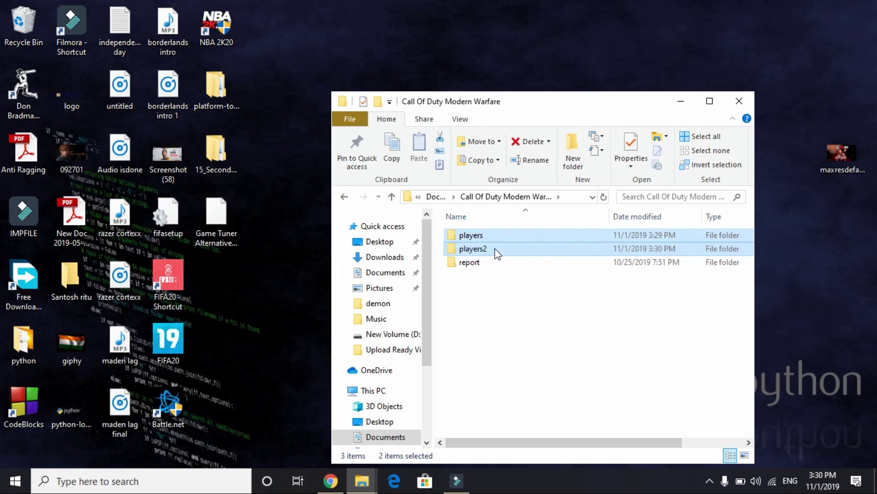
key("shift+Delete")
left_click(497, 252)
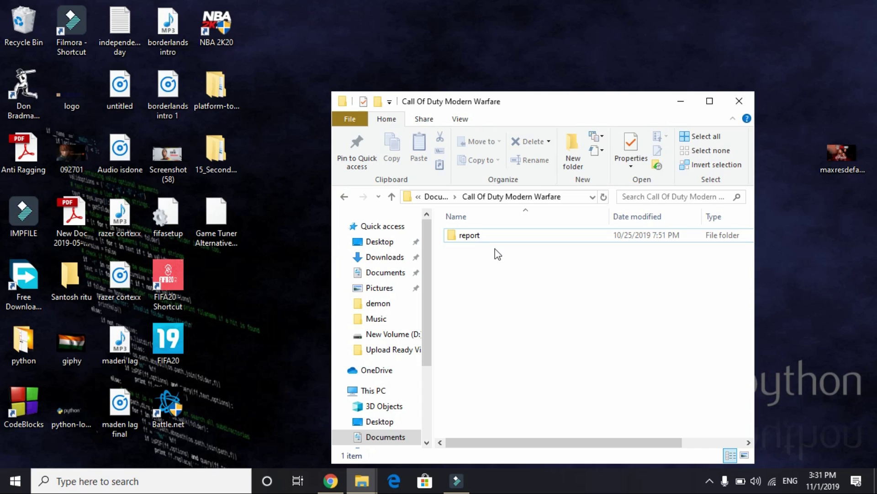
Close the game folder and highlight the cache sun and shadow quality comment in YouTube Studio
left_click(739, 101)
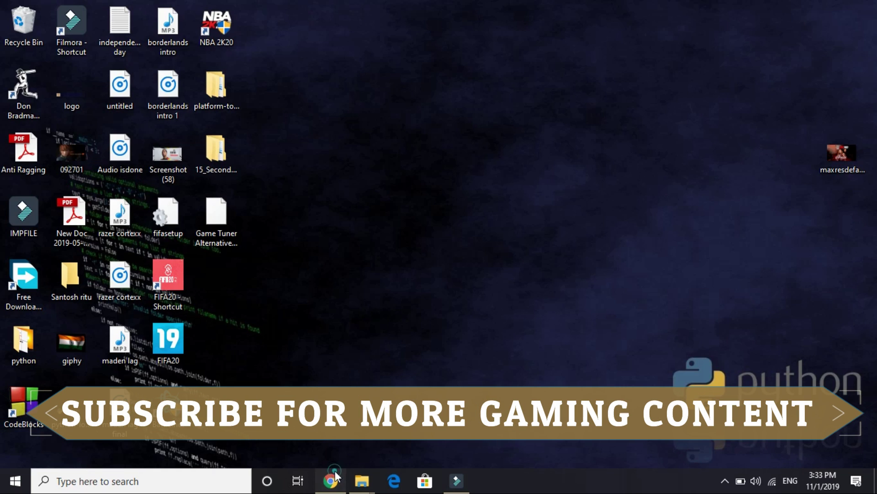
left_click(332, 478)
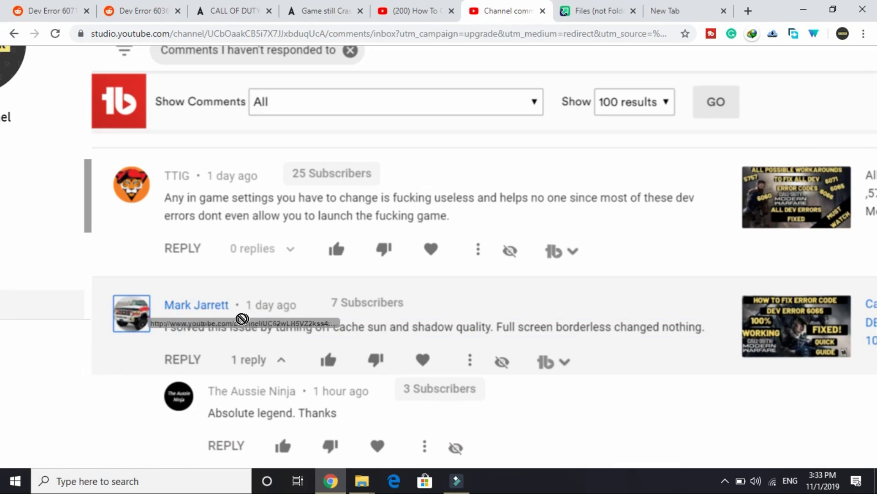
left_click_drag(315, 327, 613, 320)
left_click(703, 322)
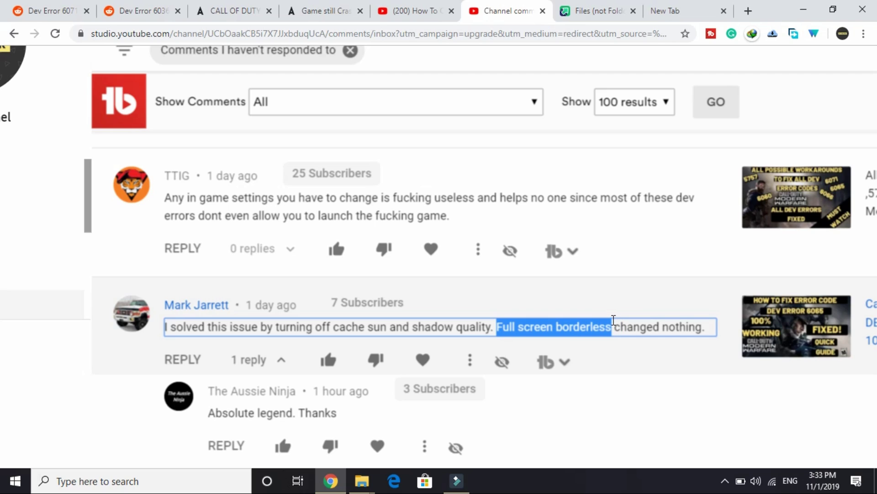
Highlight the advice to turn off cache sun and the 'Absolute legend. Thanks' reply
left_click(281, 324)
left_click(393, 323)
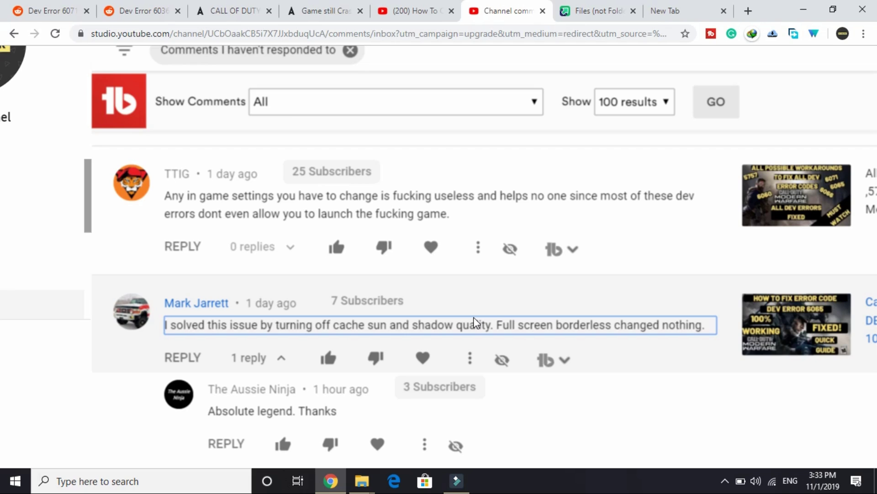
left_click_drag(177, 325, 410, 326)
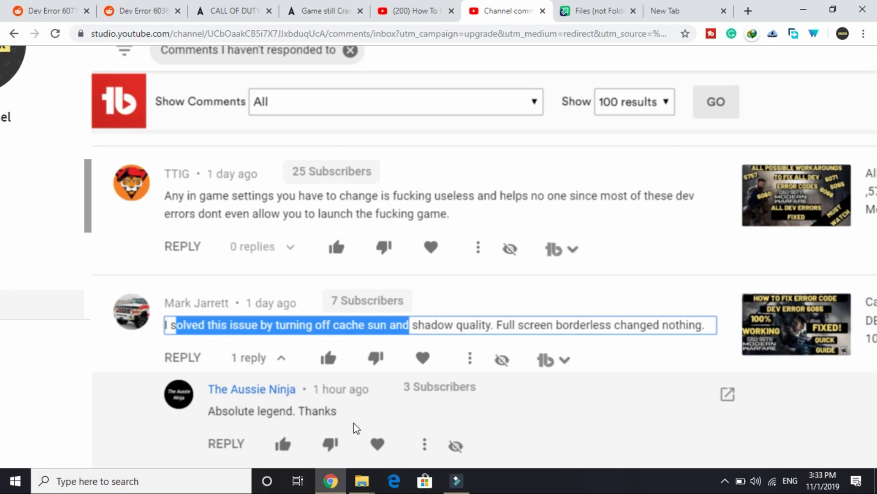
left_click_drag(348, 414, 203, 418)
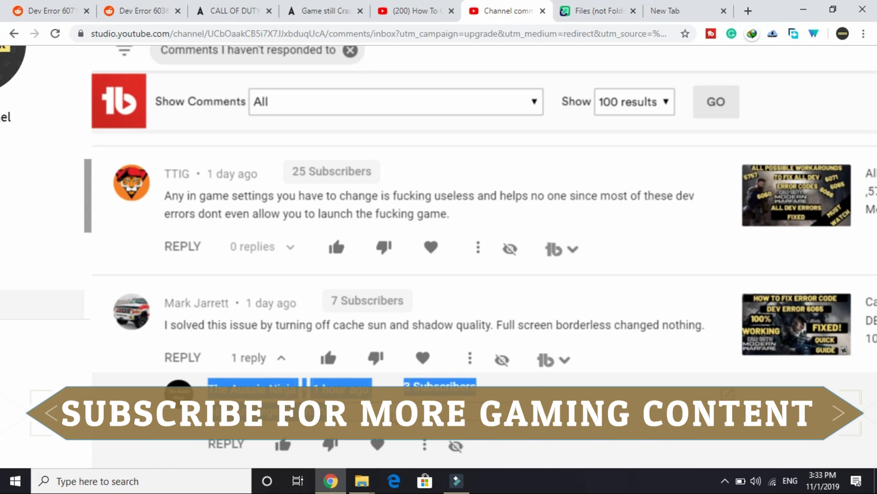
scroll(439, 256, "down", 1)
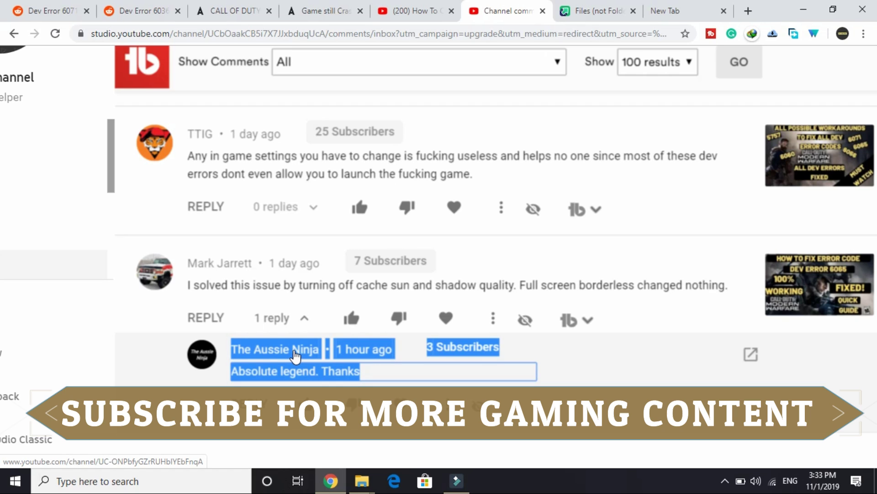
scroll(294, 356, "up", 5)
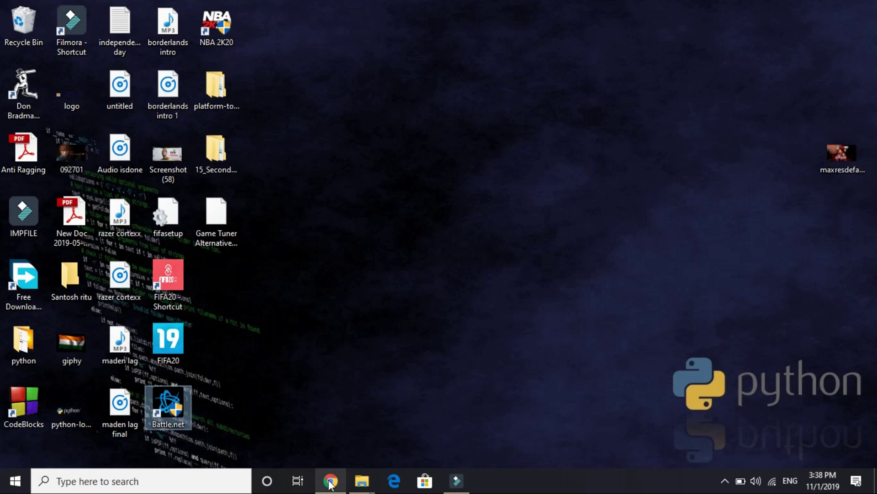
mouse_move(329, 484)
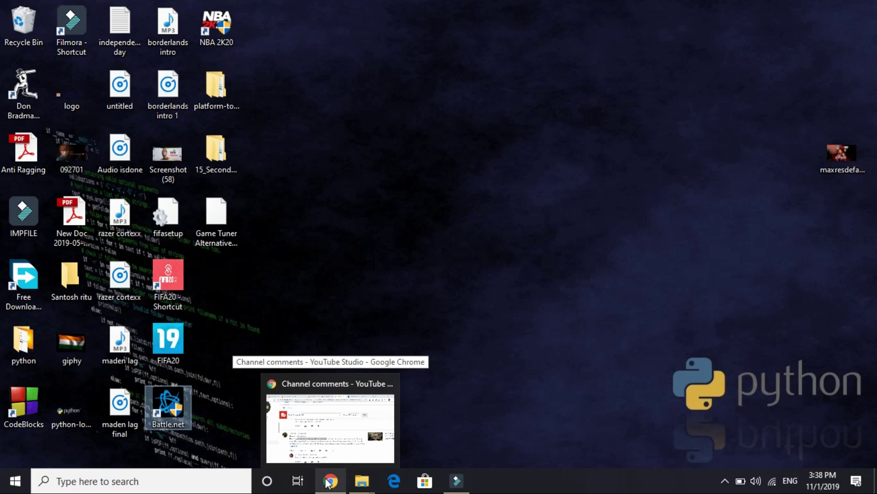
left_click(329, 483)
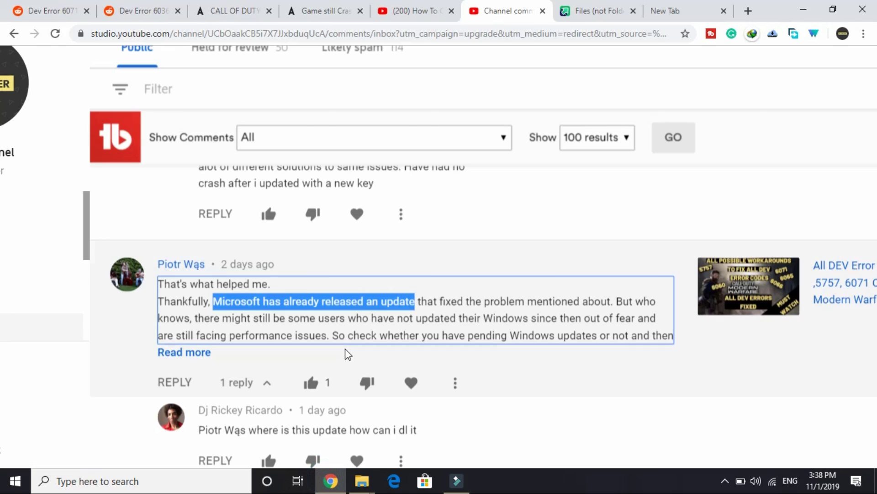
scroll(229, 316, "up", 1)
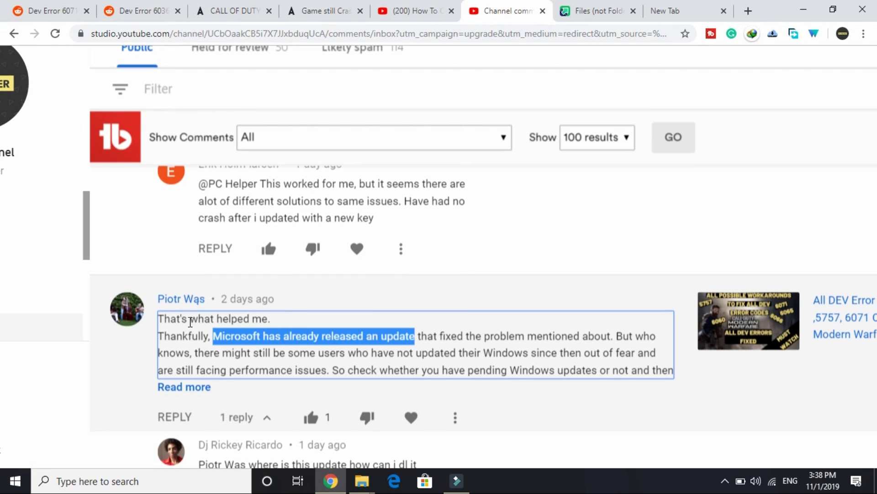
left_click_drag(163, 319, 354, 370)
scroll(355, 366, "up", 1)
scroll(355, 368, "up", 5)
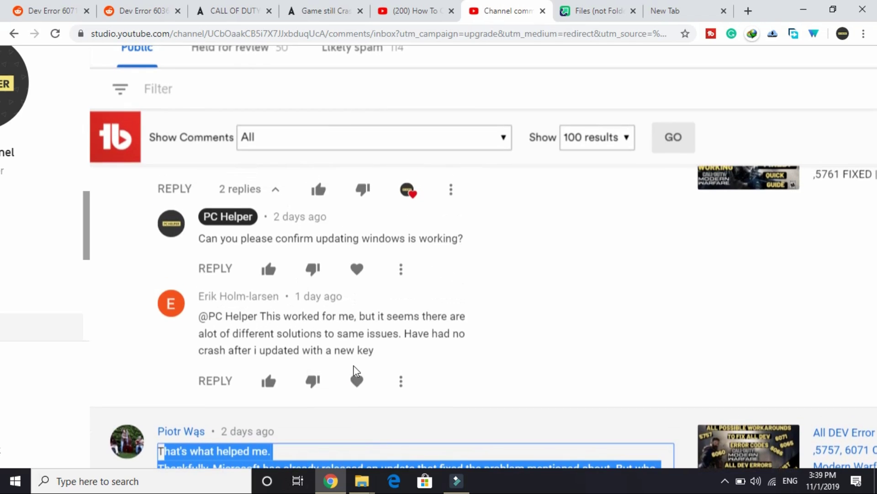
scroll(197, 355, "down", 1)
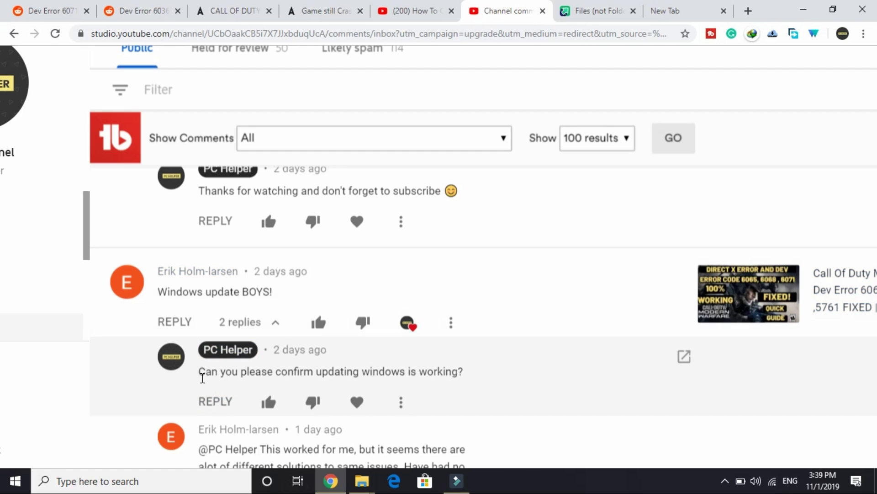
left_click_drag(198, 374, 477, 375)
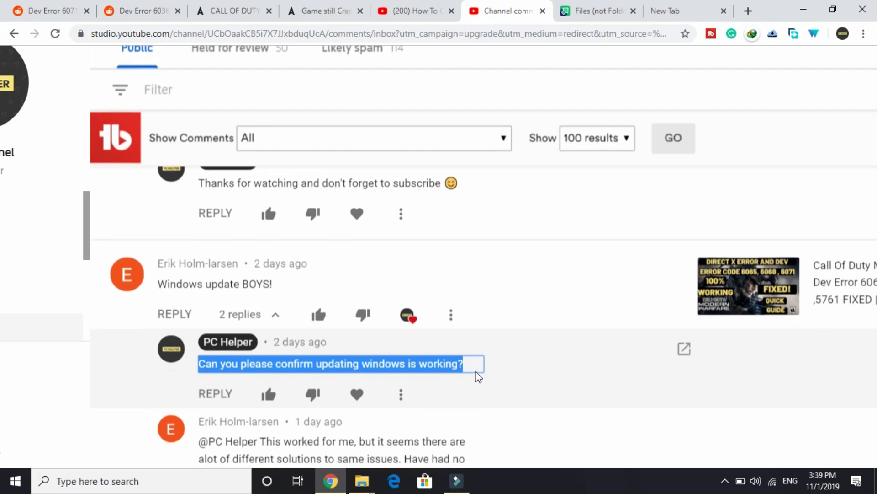
scroll(477, 375, "down", 3)
left_click_drag(267, 311, 418, 361)
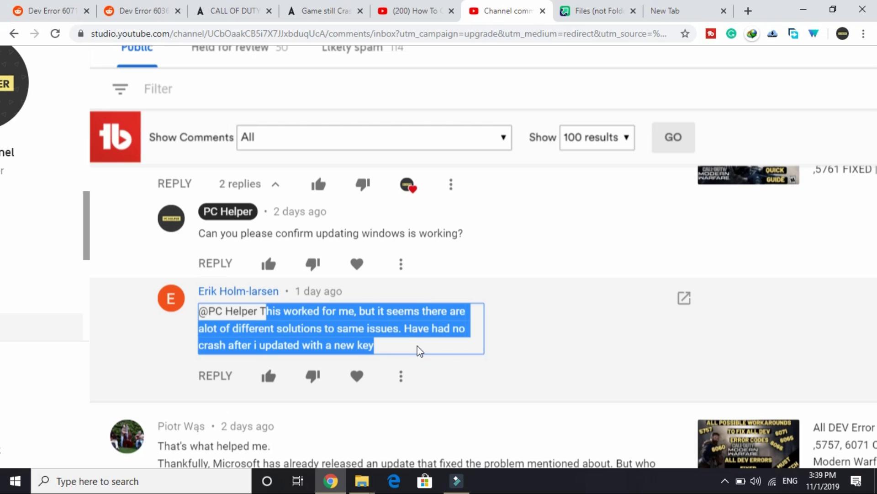
key("super+d")
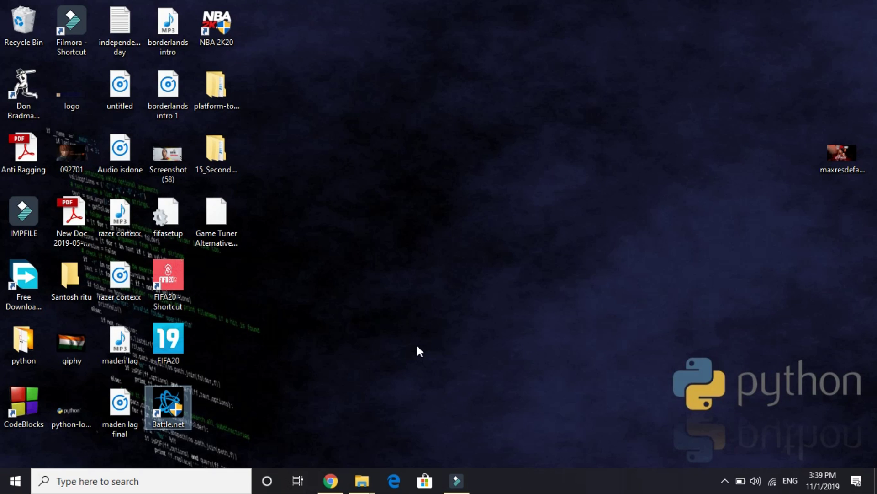
Check for Windows updates under Settings > Update & Security
left_click(15, 481)
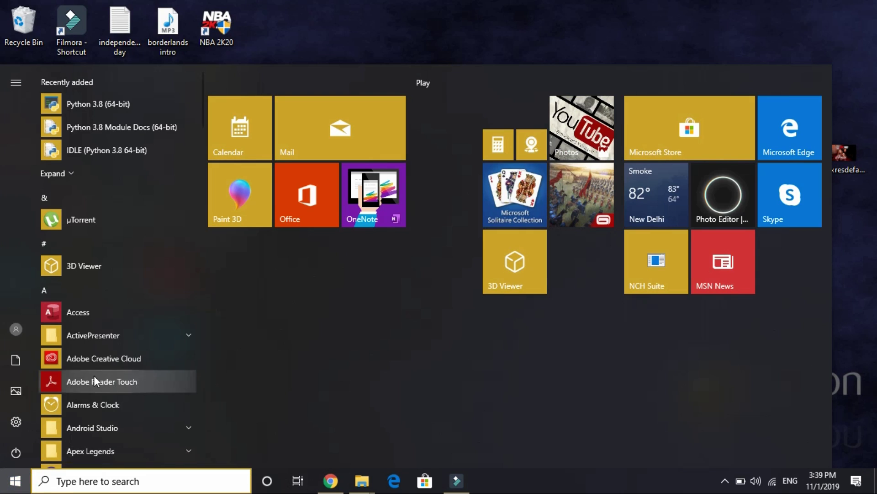
left_click(15, 421)
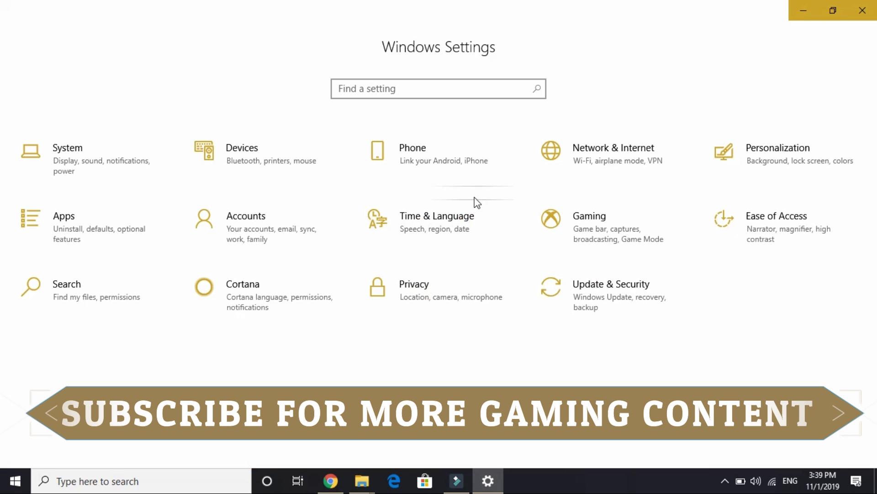
left_click(628, 298)
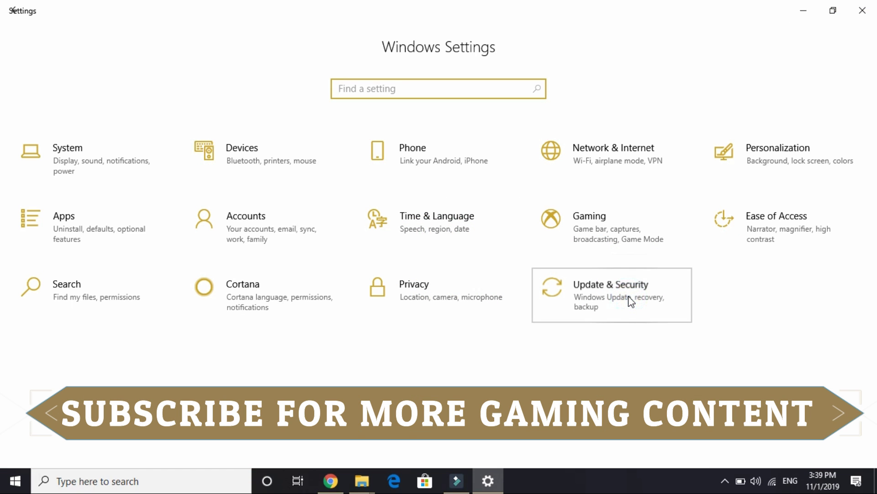
left_click(594, 272)
left_click(576, 290)
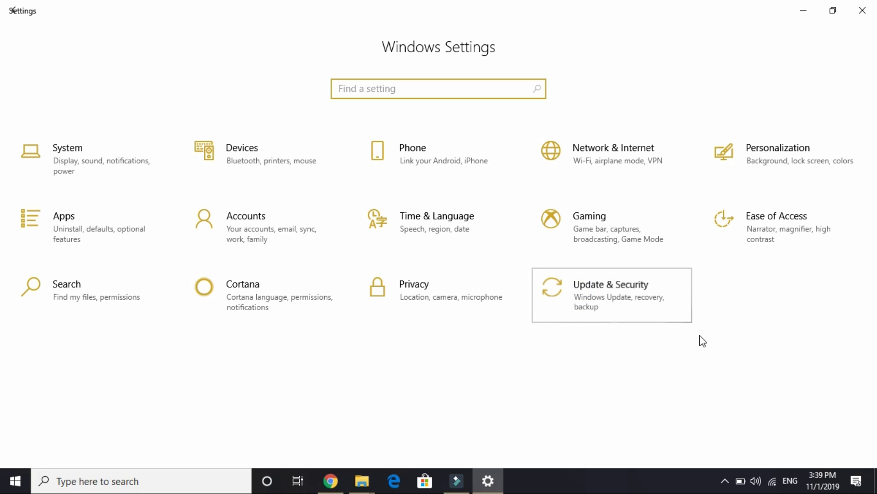
left_click(224, 163)
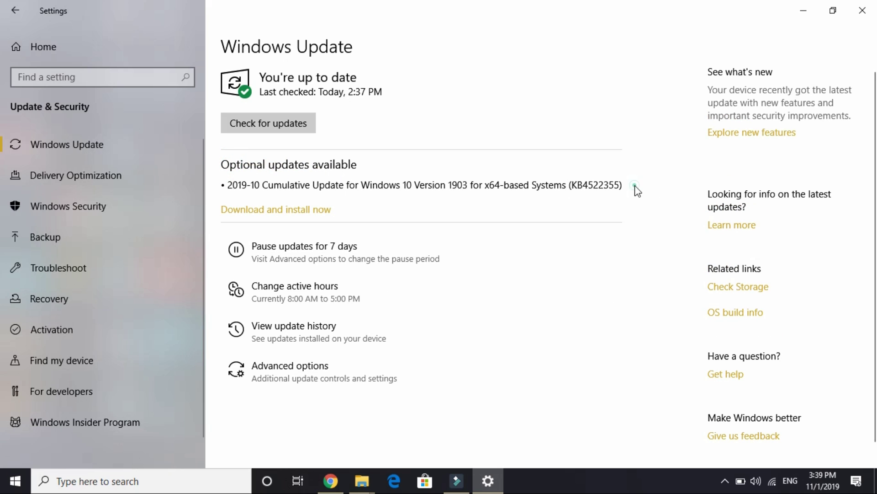
left_click(237, 128)
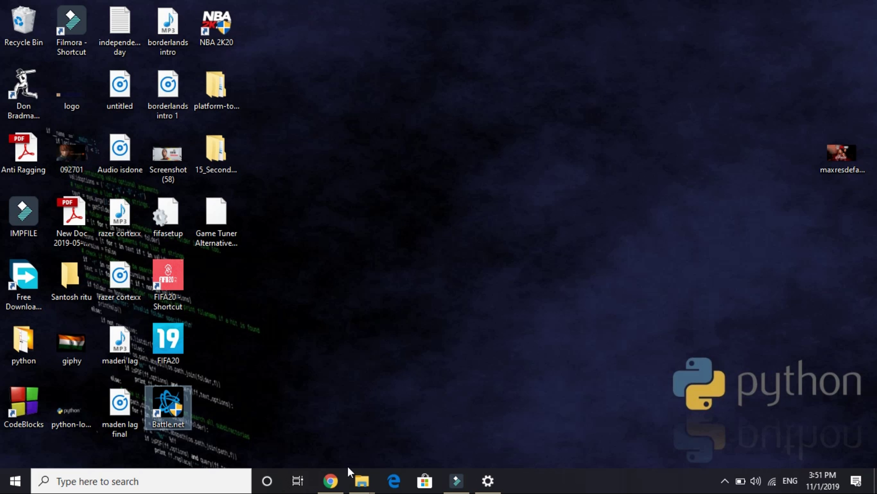
Restore the Reddit 'Dev Error 6036' post in Chrome and scroll down to its comments
left_click(345, 476)
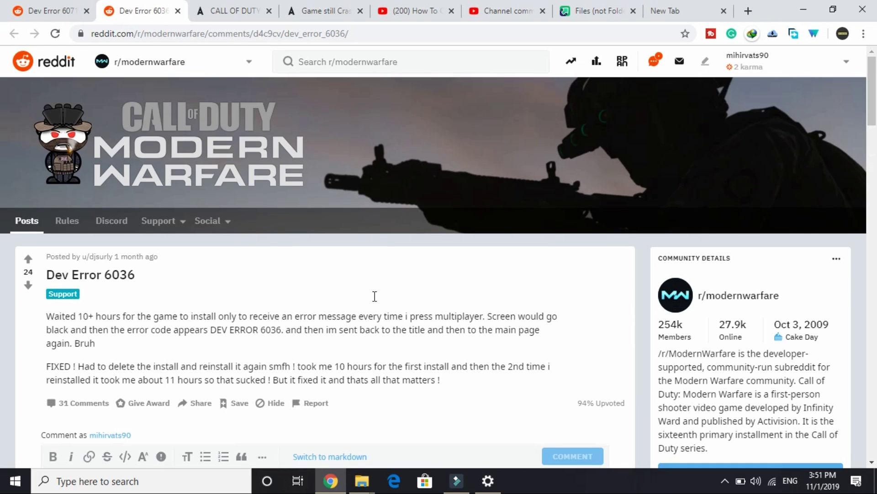
scroll(375, 297, "down", 12)
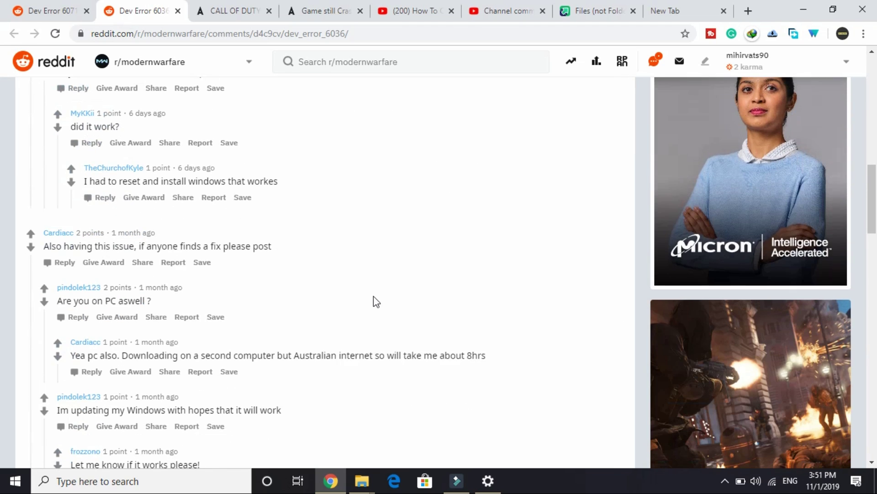